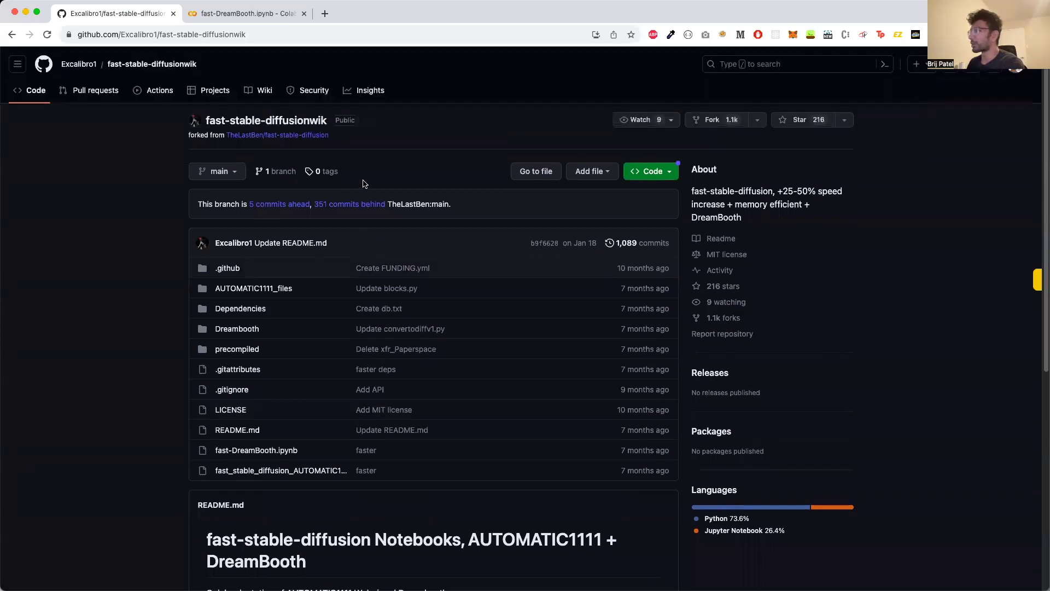
# Step: Read the fast-stable-diffusion wiki's Getting started page, then return to the fast-DreamBooth notebook
pyautogui.click(117, 34)
pyautogui.scroll(-7, 271, 130)
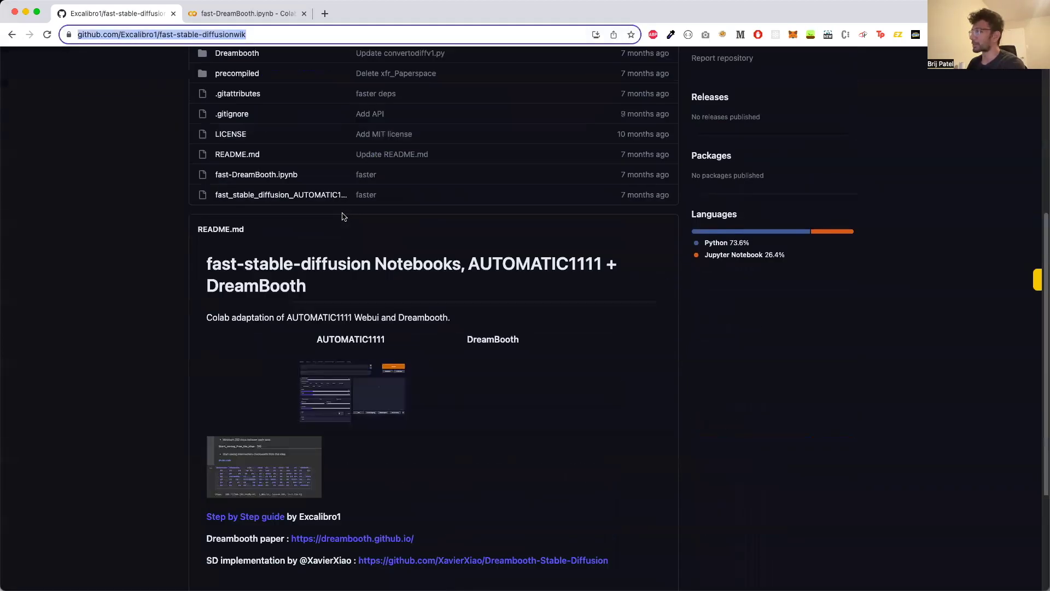
pyautogui.scroll(7, 402, 478)
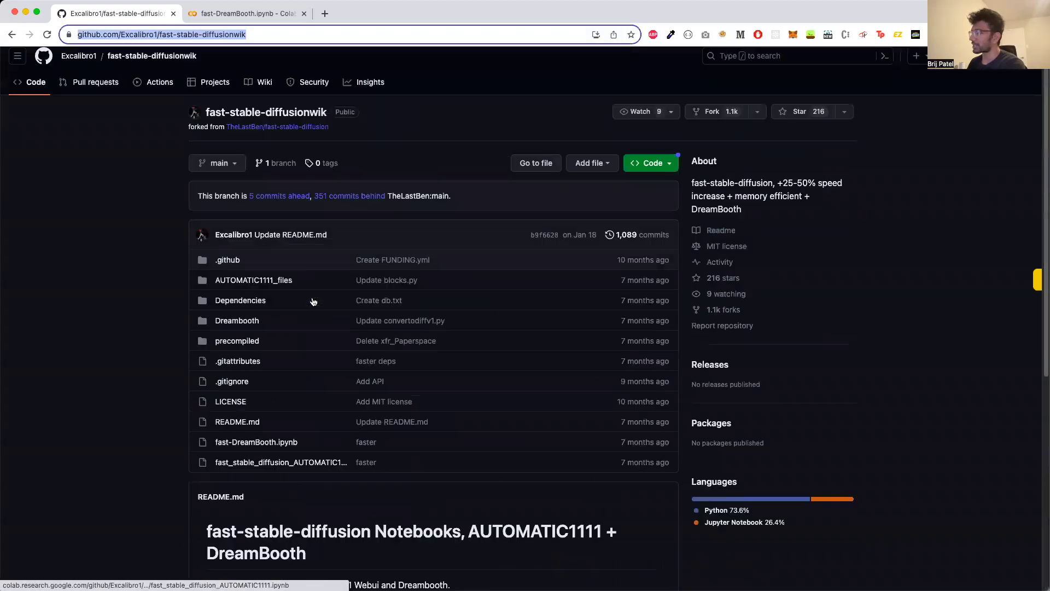
pyautogui.click(263, 92)
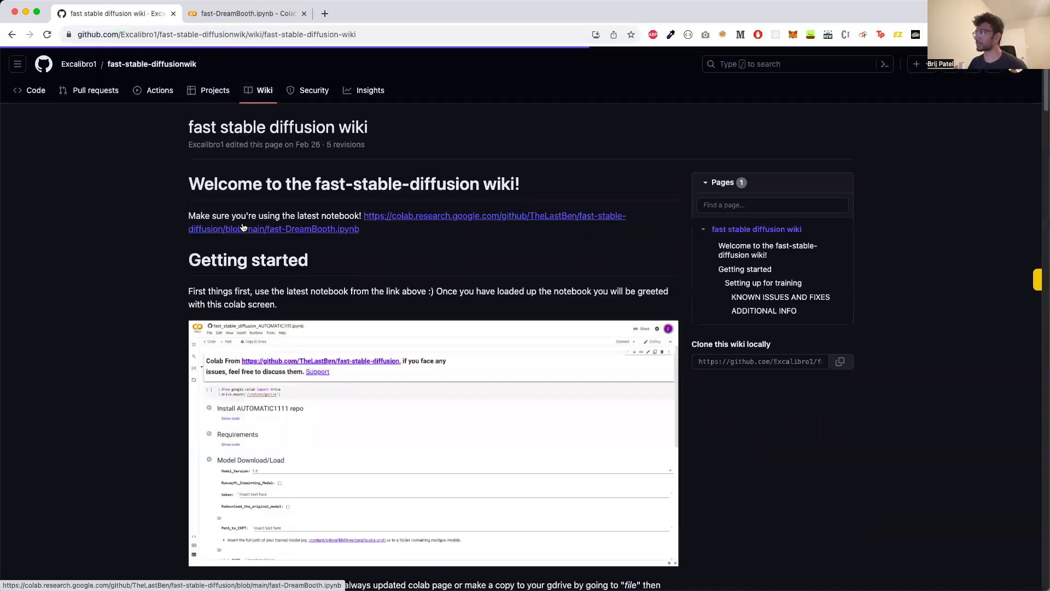
pyautogui.scroll(-4, 337, 236)
pyautogui.scroll(4, 337, 237)
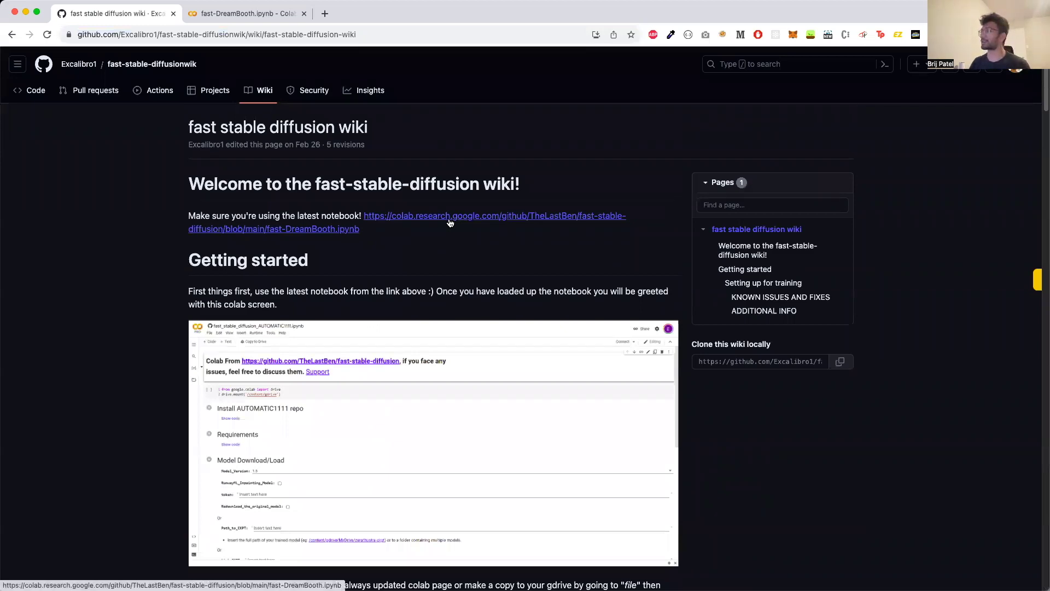
pyautogui.click(246, 13)
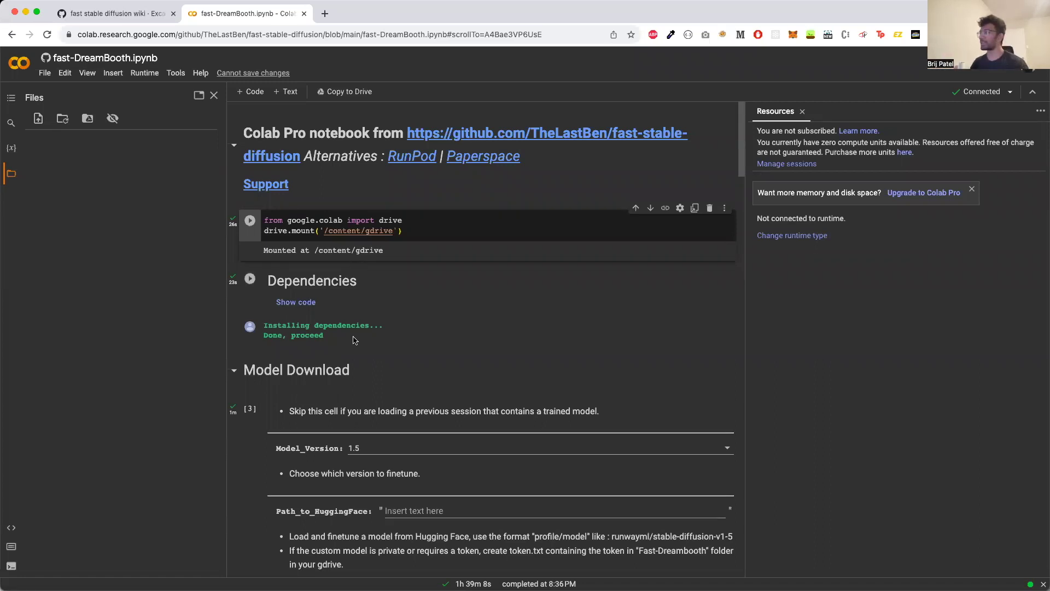
# Step: Run the drive.mount cell to mount Google Drive, then start the Instance Images cell
pyautogui.hotkey('ctrl', 'Return')
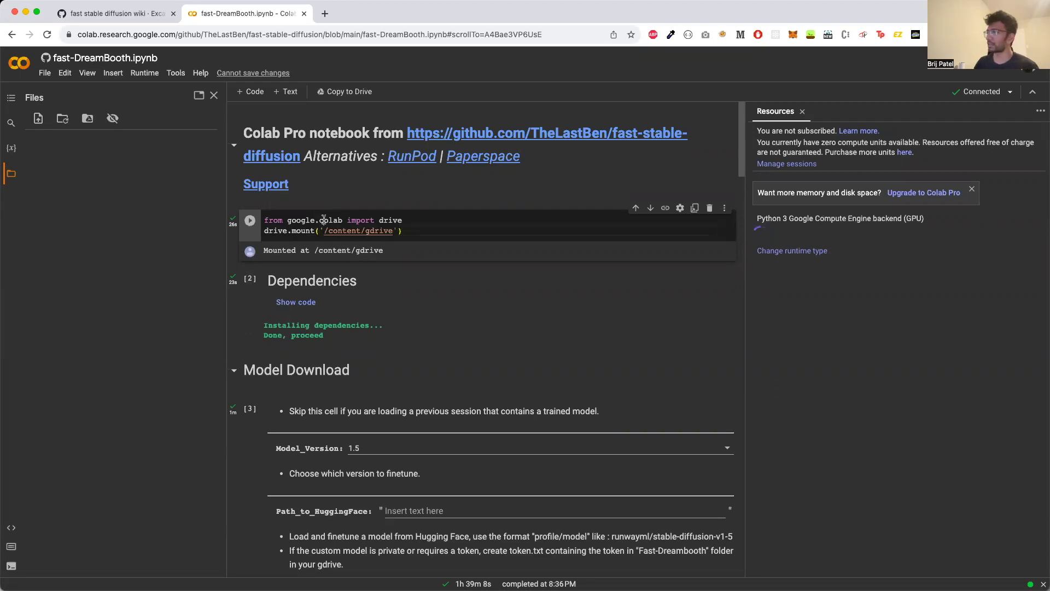
pyautogui.hotkey('shift', 'Return')
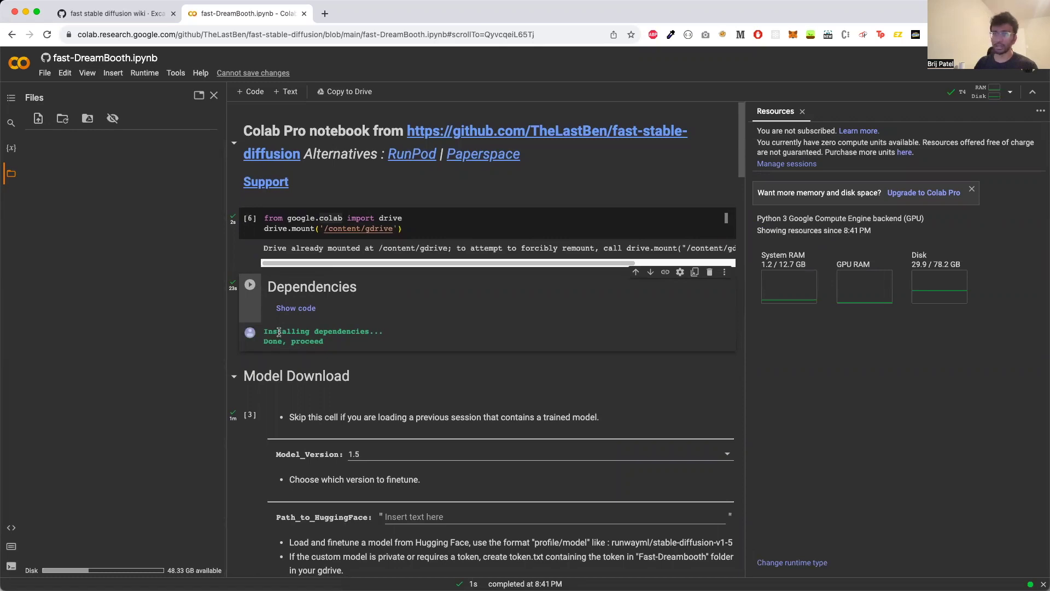
pyautogui.scroll(-5, 279, 332)
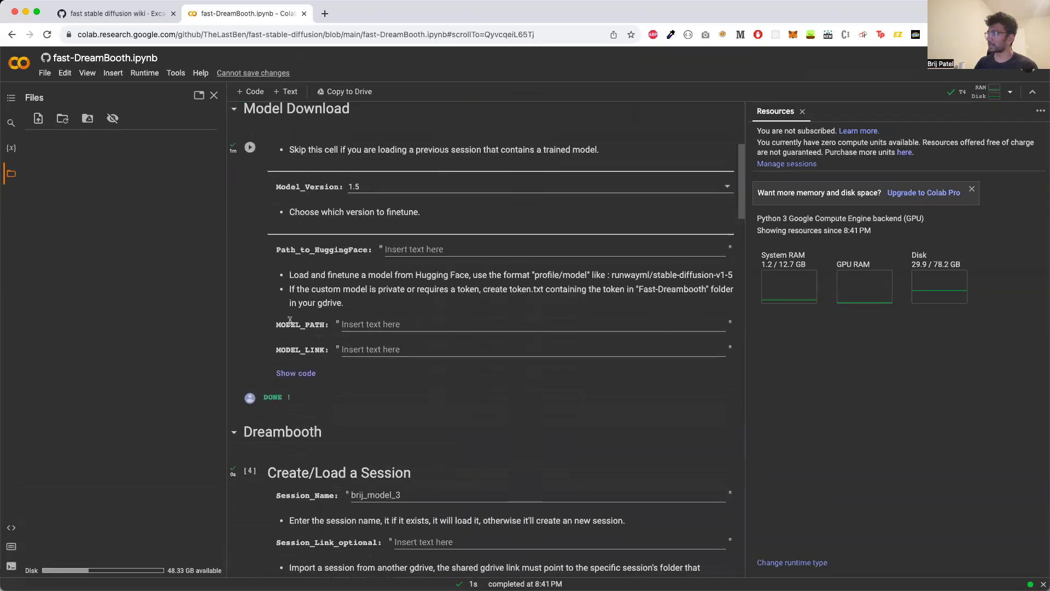
pyautogui.scroll(1, 317, 233)
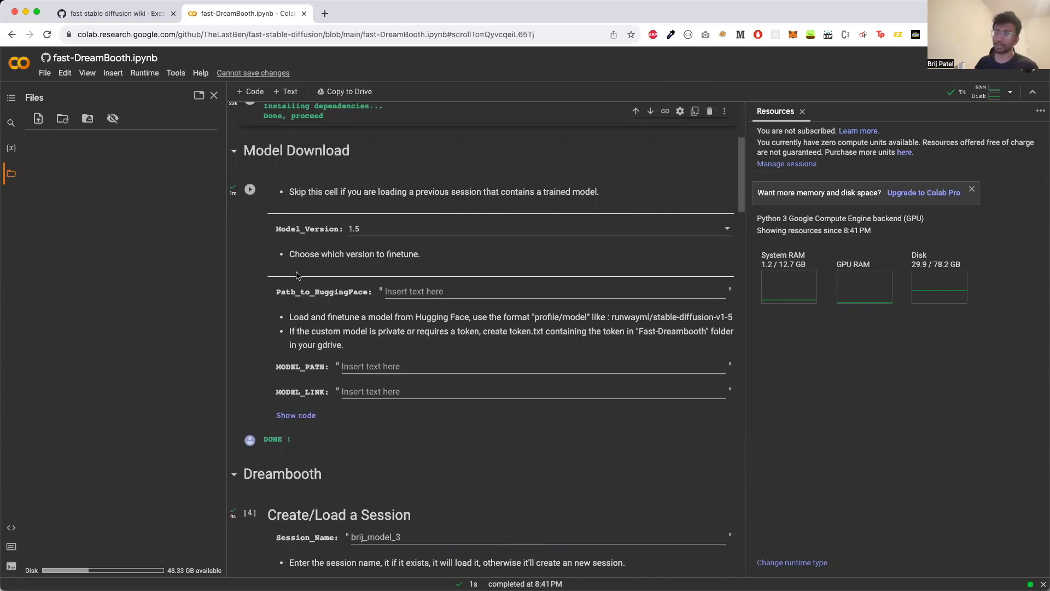
pyautogui.scroll(-6, 295, 276)
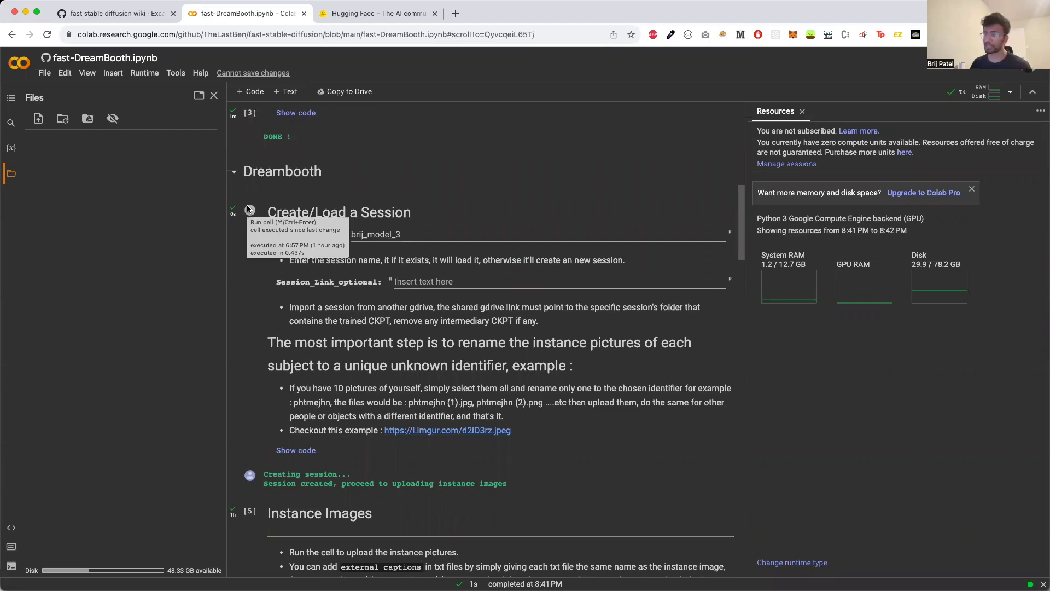
pyautogui.scroll(-6, 249, 209)
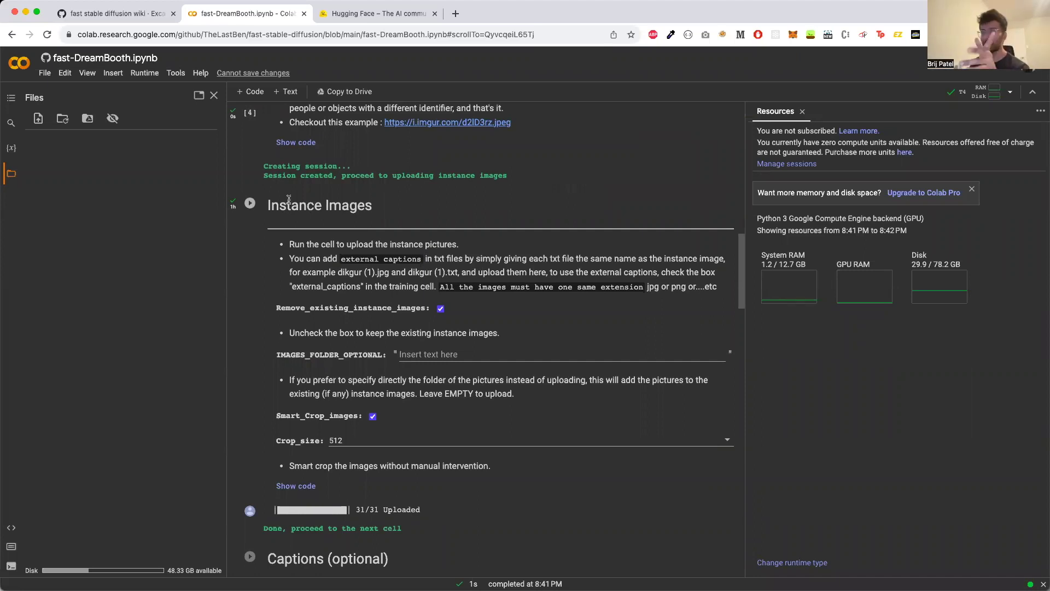
pyautogui.click(250, 203)
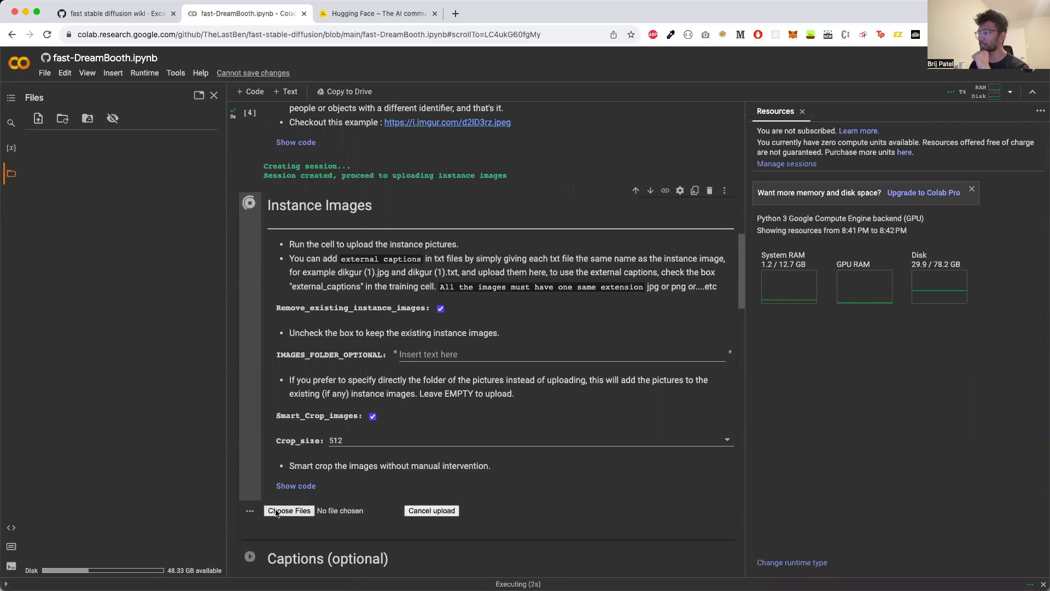
# Step: Upload all 31 photos, jetha through jetha(30), from training_data as instance images
pyautogui.click(289, 510)
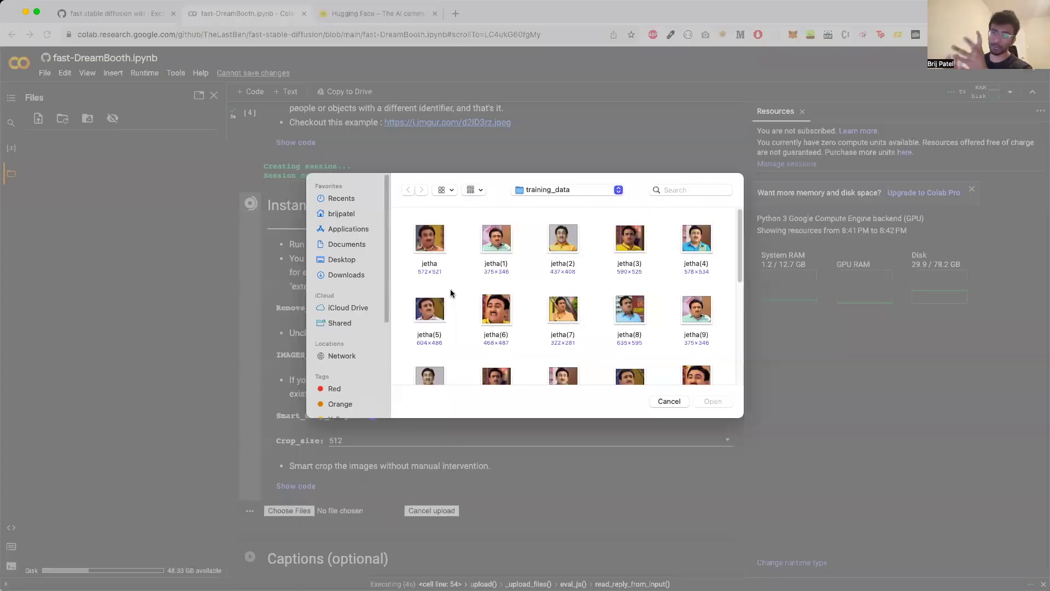
pyautogui.click(438, 247)
pyautogui.click(510, 262)
pyautogui.click(564, 265)
pyautogui.click(635, 258)
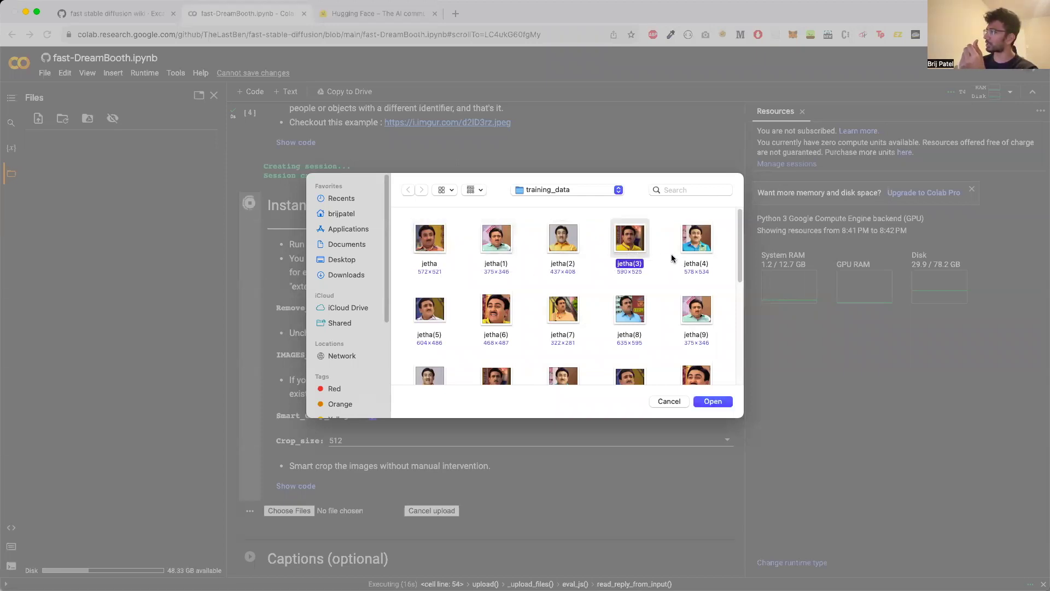
pyautogui.click(436, 244)
pyautogui.hotkey('shift', 'Right')
pyautogui.hotkey('shift', 'Right')
pyautogui.hotkey('shift', 'Right')
pyautogui.hotkey('shift', 'Right')
pyautogui.hotkey('shift', 'Right')
pyautogui.hotkey('shift', 'Right')
pyautogui.hotkey('shift', 'Right')
pyautogui.hotkey('shift', 'Right')
pyautogui.hotkey('shift', 'Right')
pyautogui.hotkey('shift', 'Right')
pyautogui.hotkey('shift', 'Right')
pyautogui.hotkey('shift', 'Right')
pyautogui.hotkey('shift', 'Right')
pyautogui.hotkey('shift', 'Right')
pyautogui.hotkey('shift', 'Right')
pyautogui.hotkey('shift', 'Right')
pyautogui.hotkey('shift', 'Right')
pyautogui.hotkey('shift', 'Right')
pyautogui.hotkey('shift', 'Right')
pyautogui.hotkey('shift', 'Right')
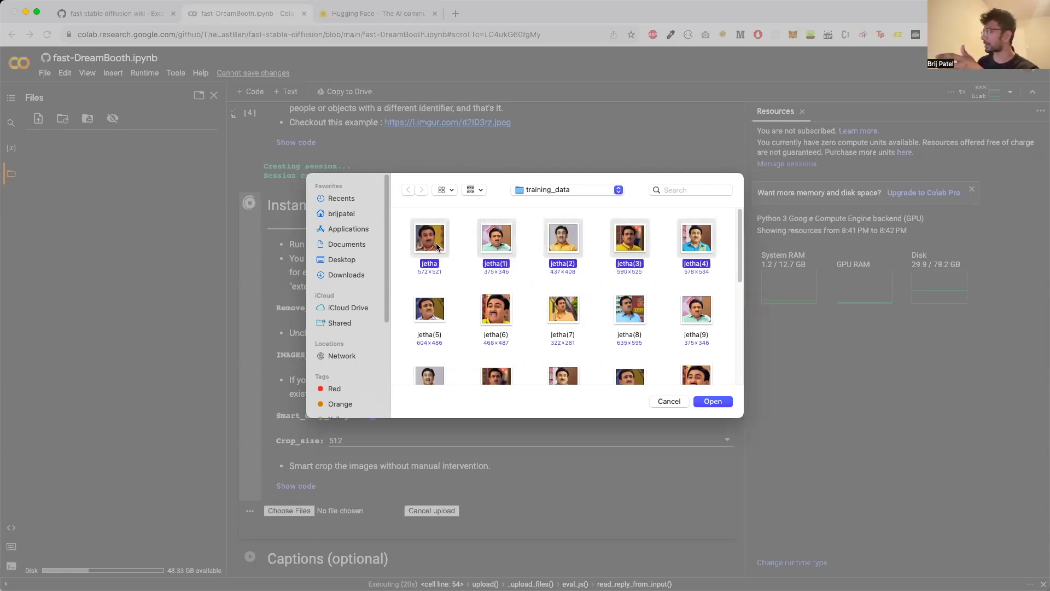
pyautogui.hotkey('shift', 'Right')
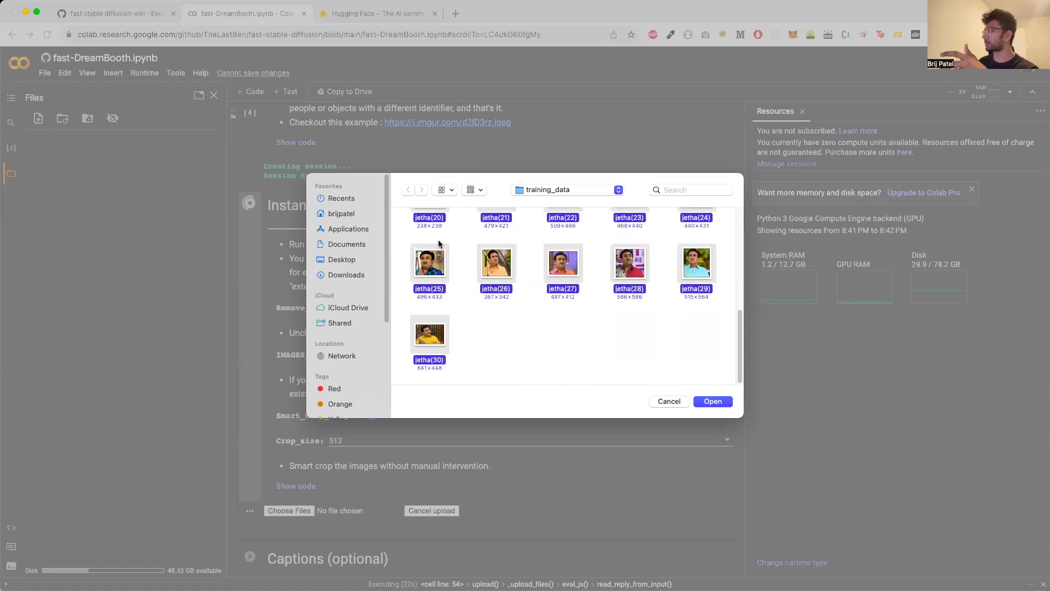
pyautogui.click(713, 401)
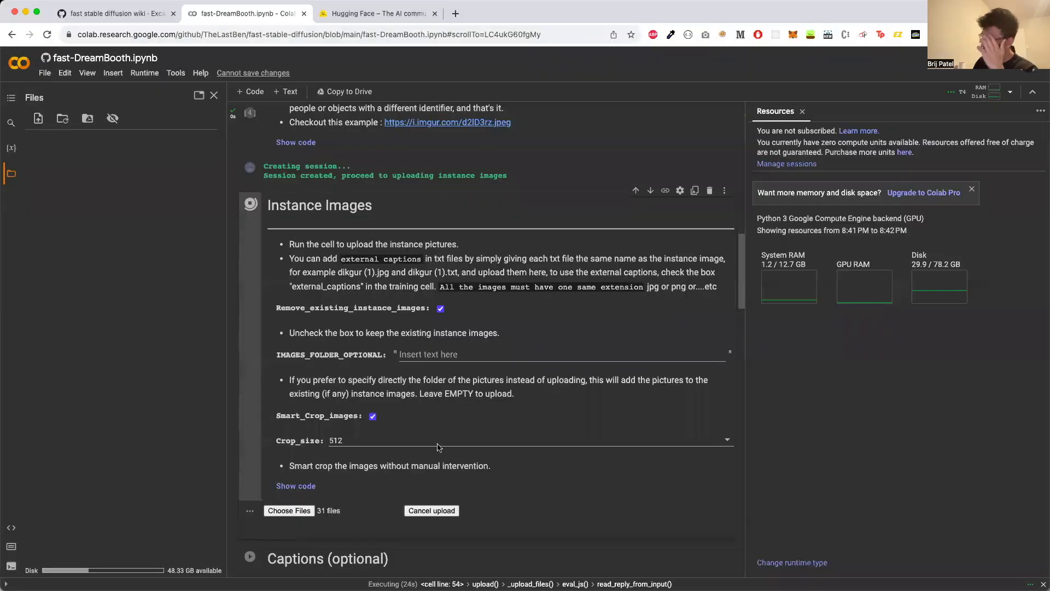
pyautogui.scroll(-3, 339, 476)
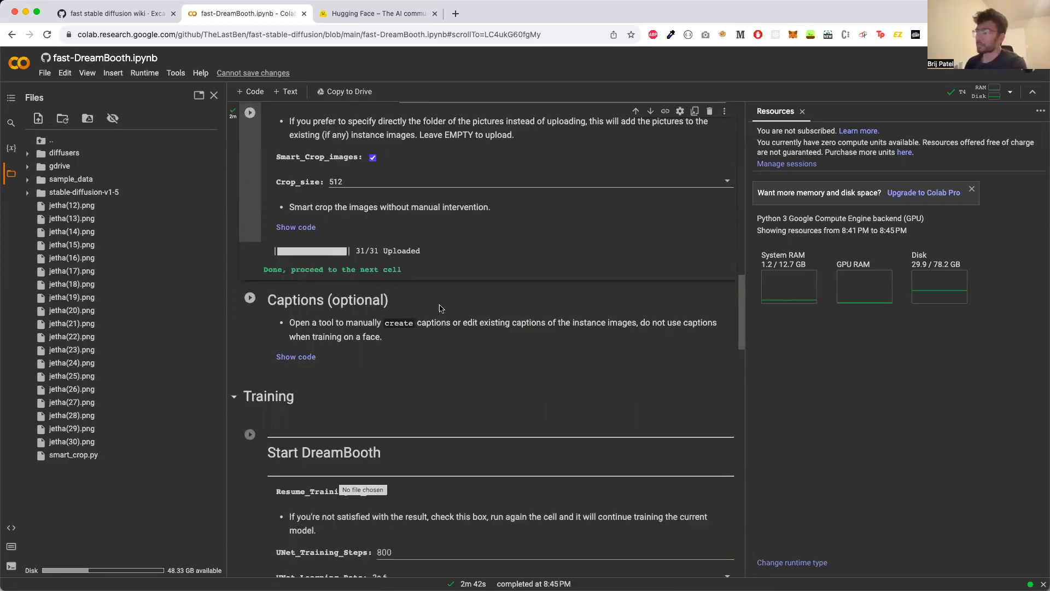
# Step: Change UNet_Training_Steps from 800 to 1000 and start DreamBooth training
pyautogui.scroll(-2, 442, 304)
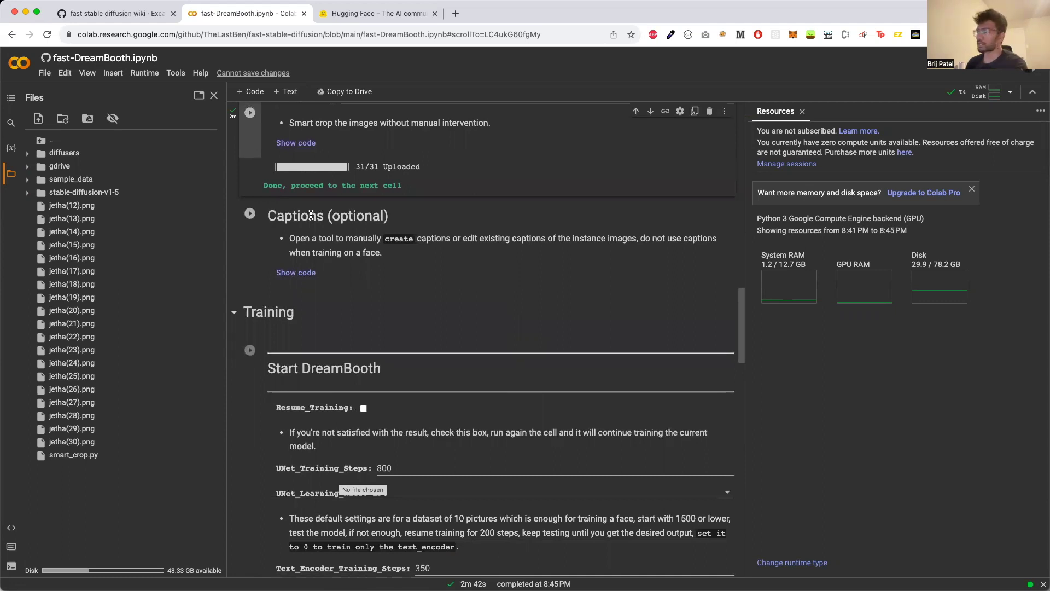
pyautogui.scroll(-2, 259, 239)
pyautogui.moveTo(256, 240); pyautogui.dragTo(295, 242)
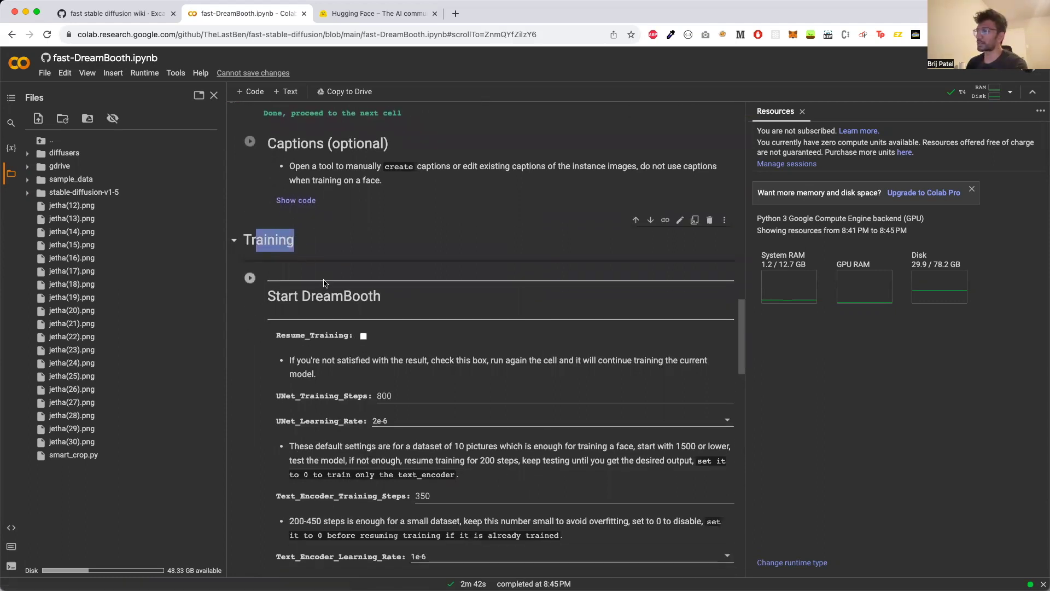
pyautogui.click(378, 396)
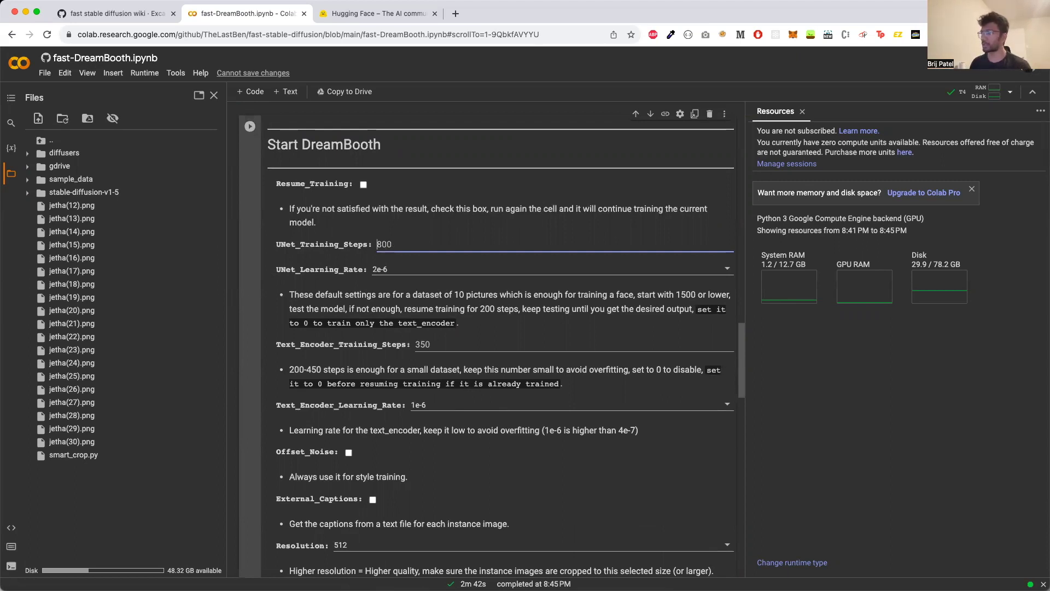
pyautogui.press('BackSpace')
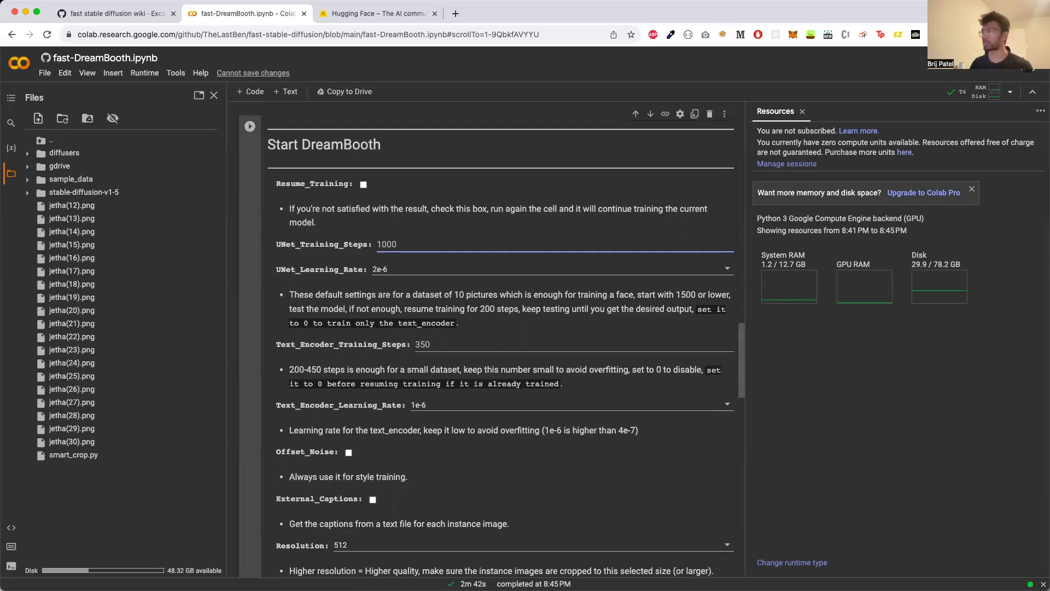
pyautogui.click(250, 126)
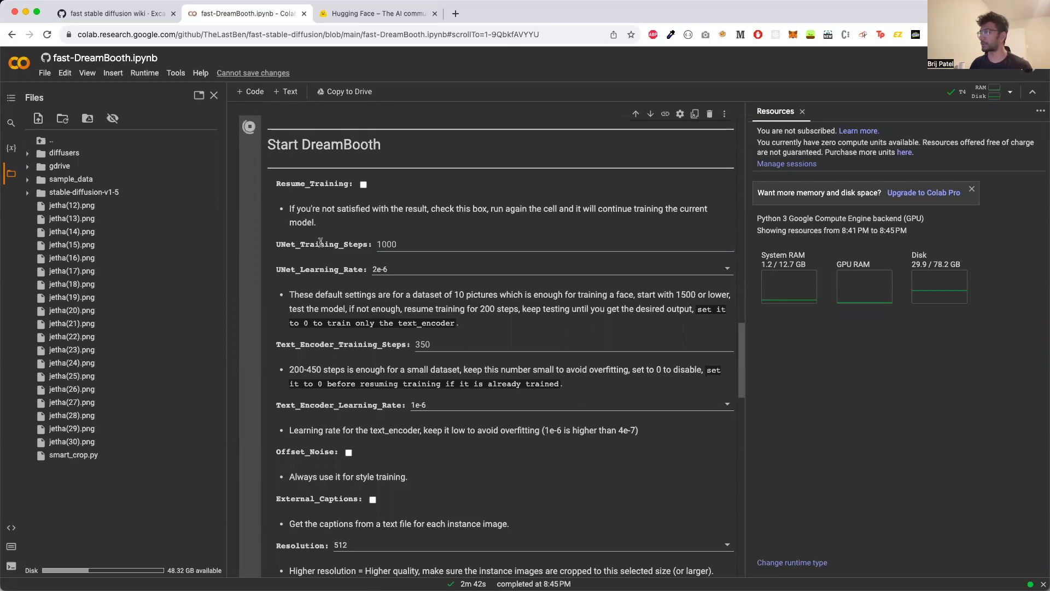
pyautogui.scroll(-10, 358, 280)
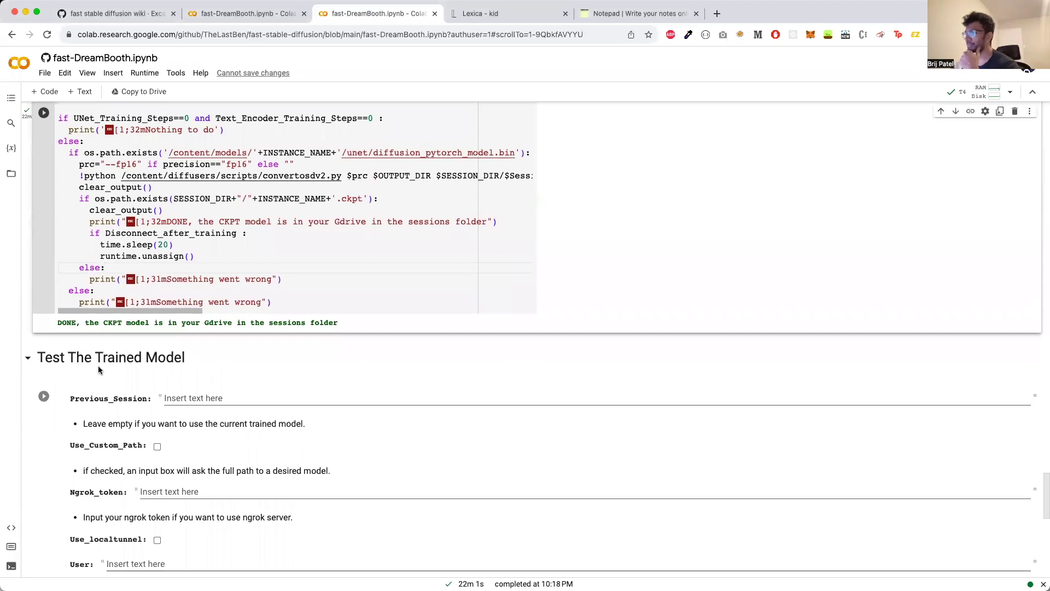
# Step: Run Test The Trained Model past the compute warning and open its gradio.live URL
pyautogui.moveTo(100, 322); pyautogui.dragTo(162, 322)
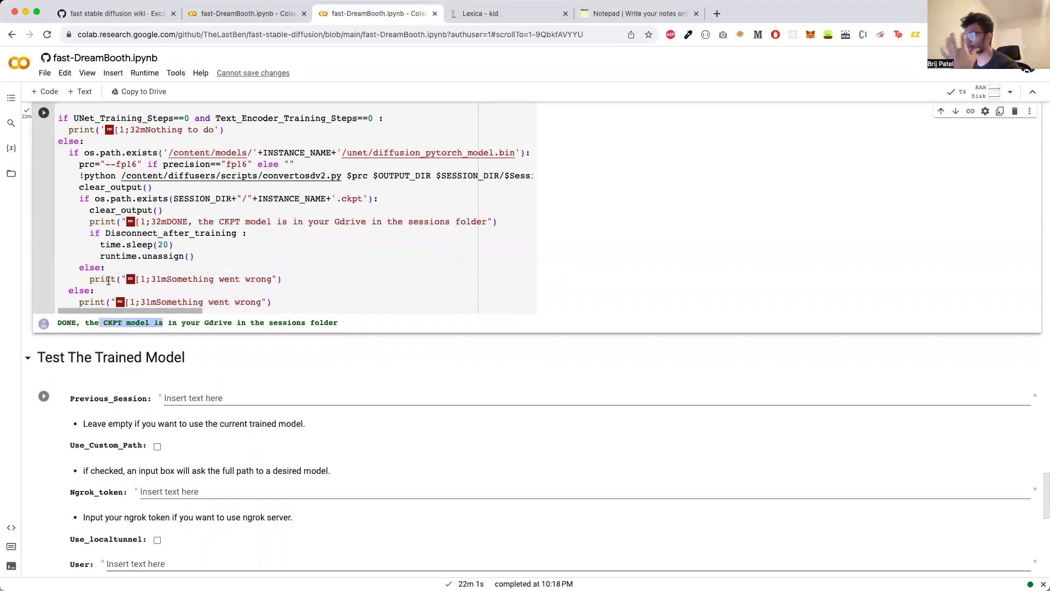
pyautogui.scroll(-5, 104, 268)
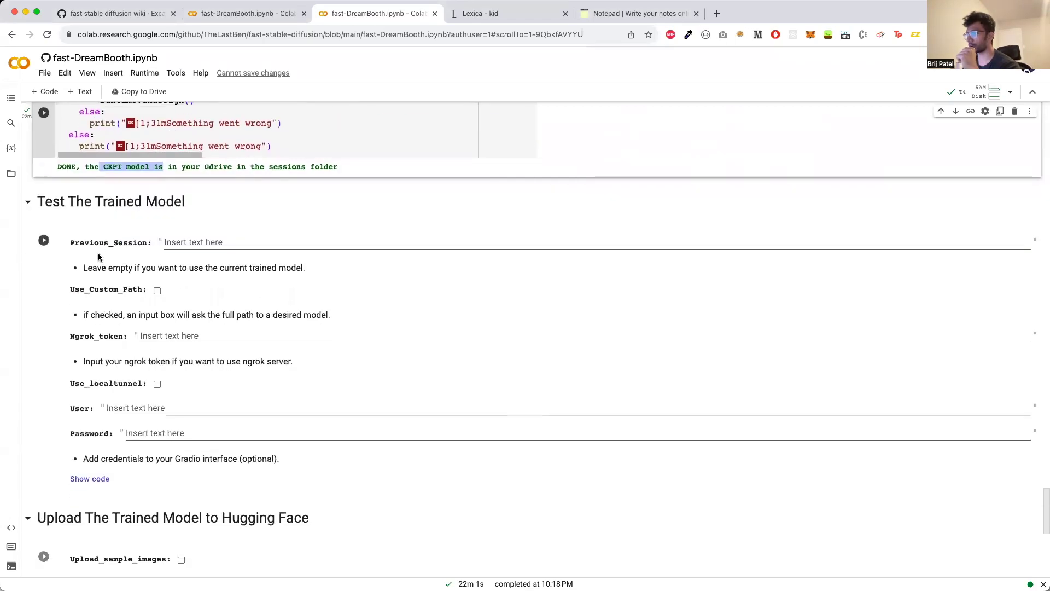
pyautogui.click(43, 240)
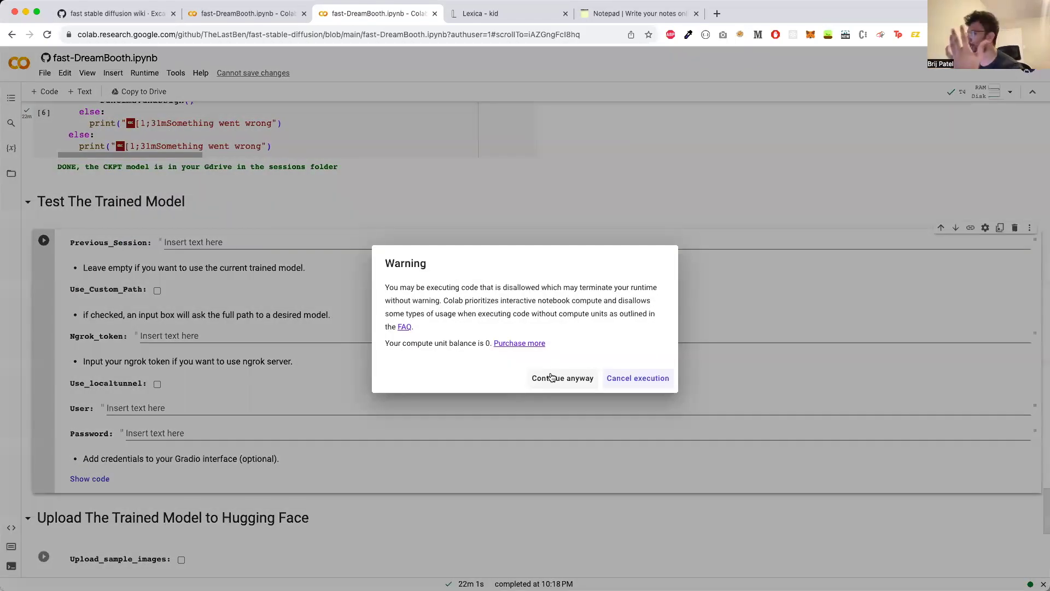
pyautogui.click(550, 377)
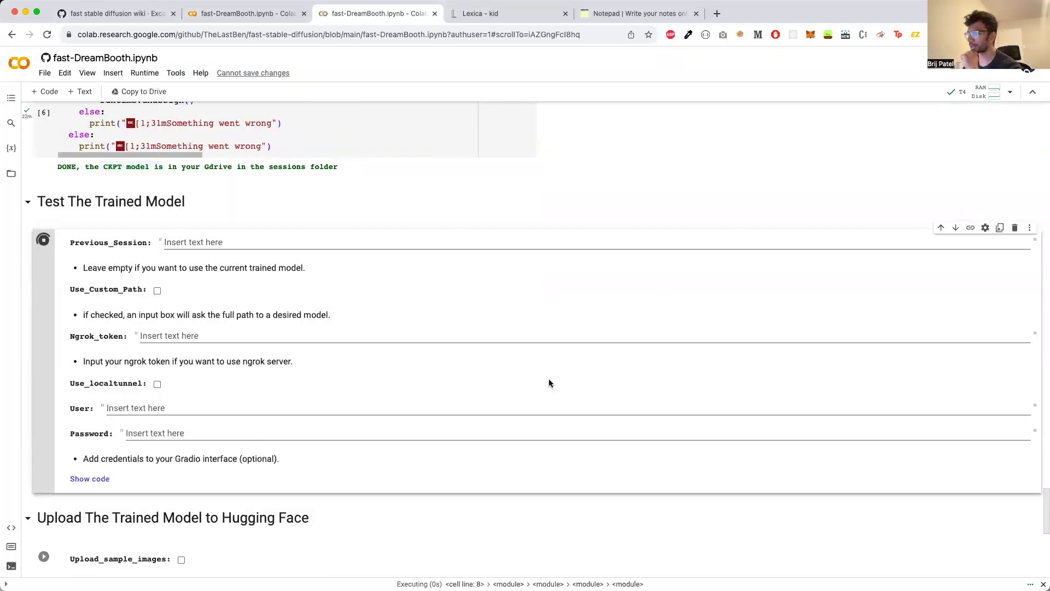
pyautogui.scroll(-3, 427, 356)
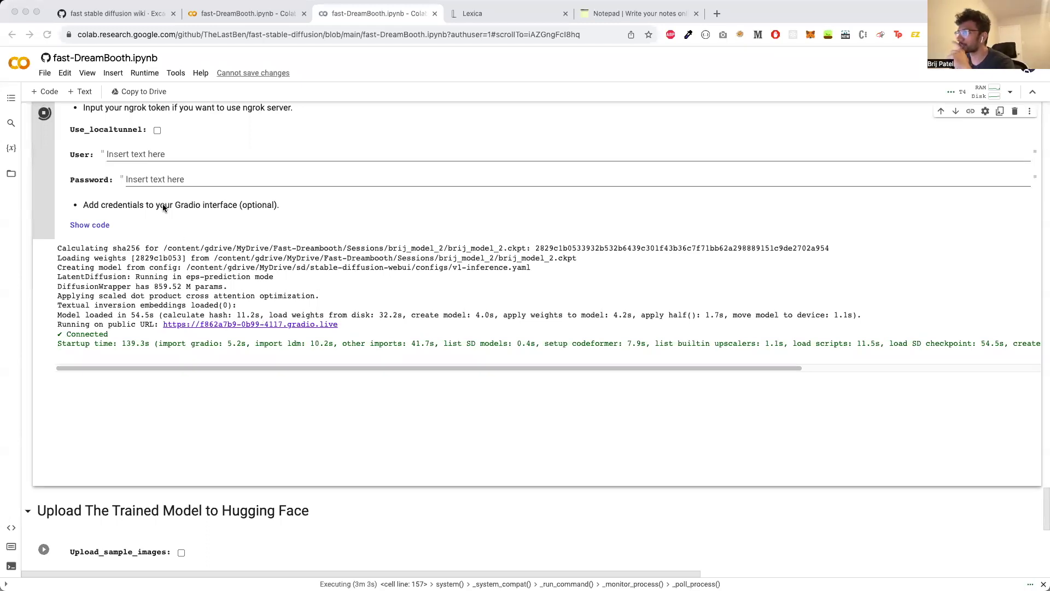
pyautogui.scroll(5, 162, 204)
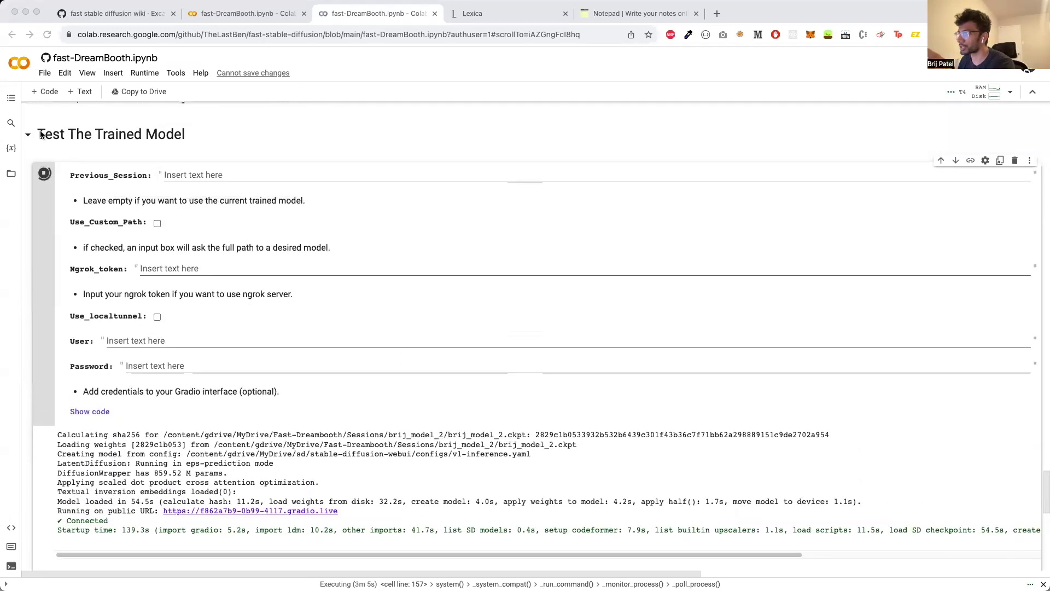
pyautogui.scroll(-5, 196, 251)
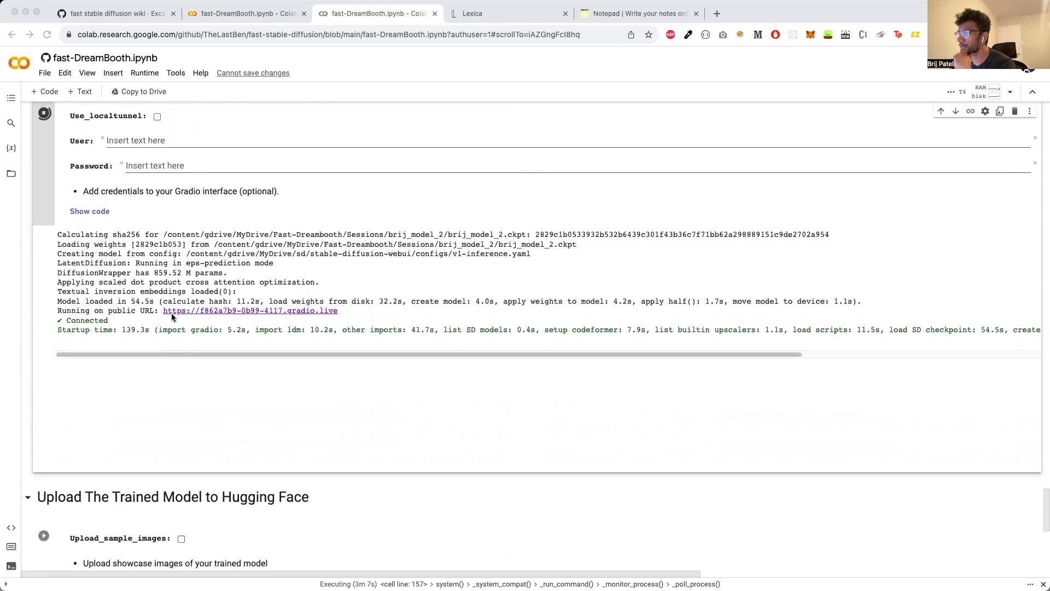
pyautogui.click(212, 311)
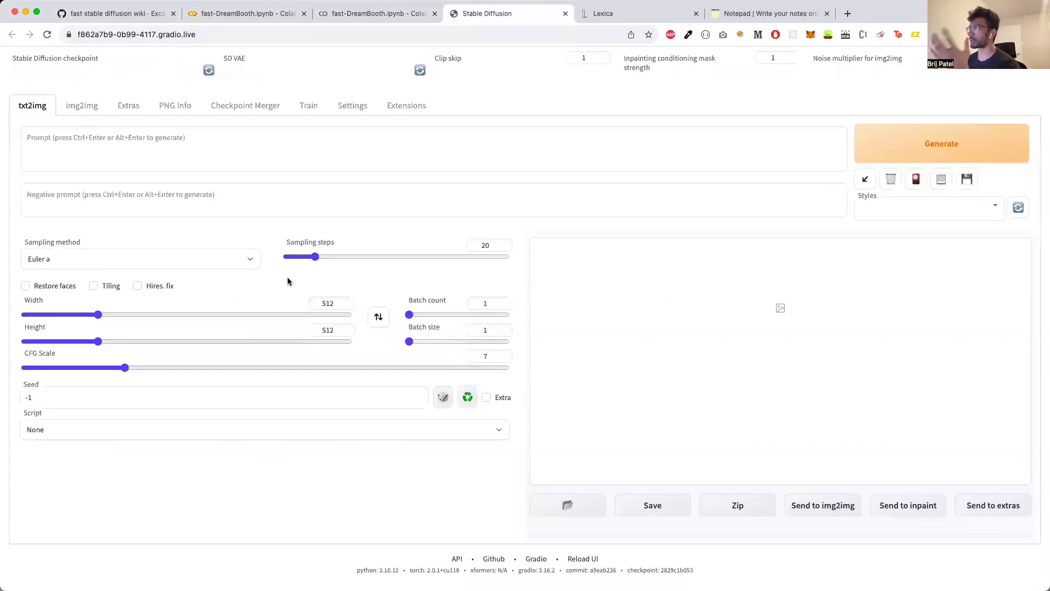
# Step: Enter the subject keyword 'jetha' in the txt2img prompt box
pyautogui.click(113, 143)
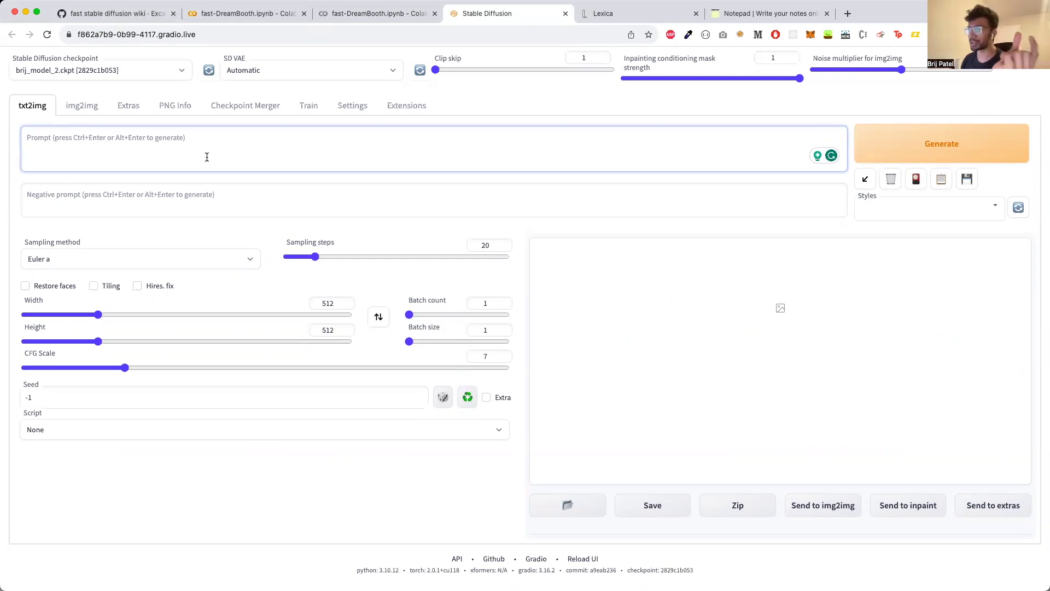
pyautogui.write('jetha')
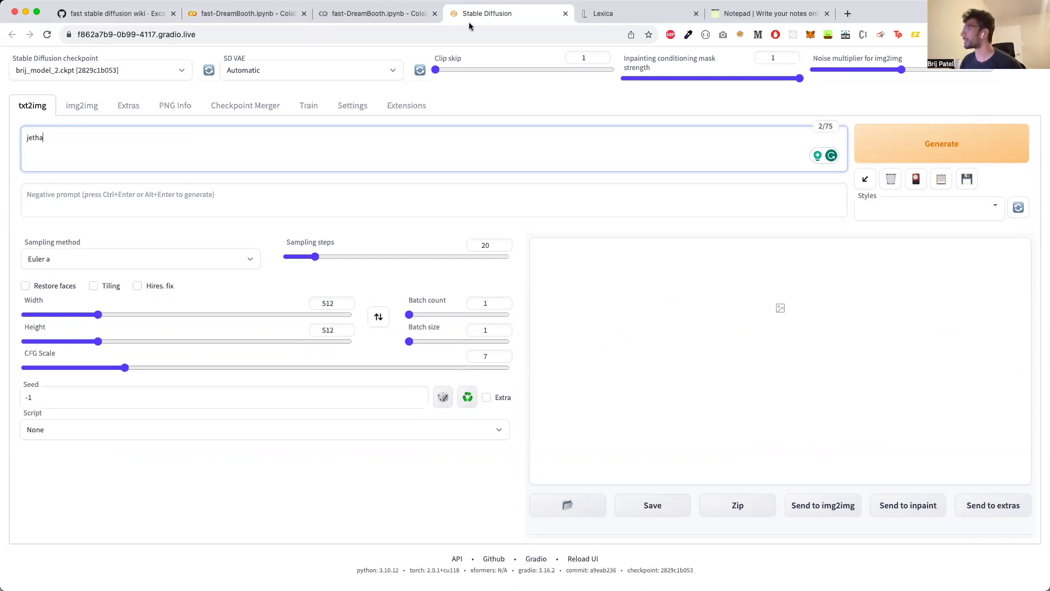
pyautogui.click(654, 14)
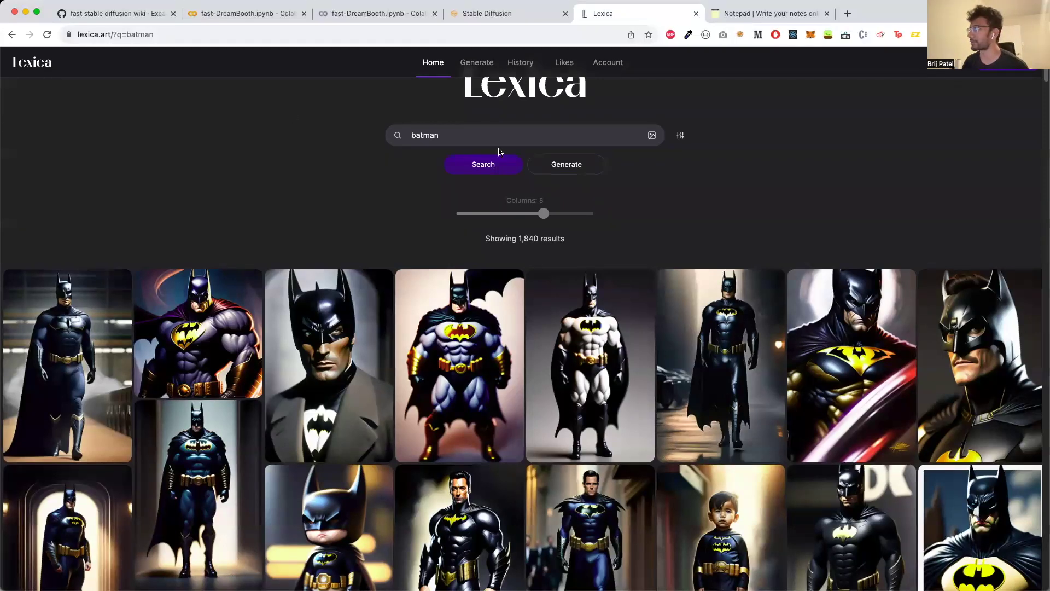
# Step: Paste the first Lexica Batman result's prompt into the Stable Diffusion prompt box
pyautogui.click(84, 326)
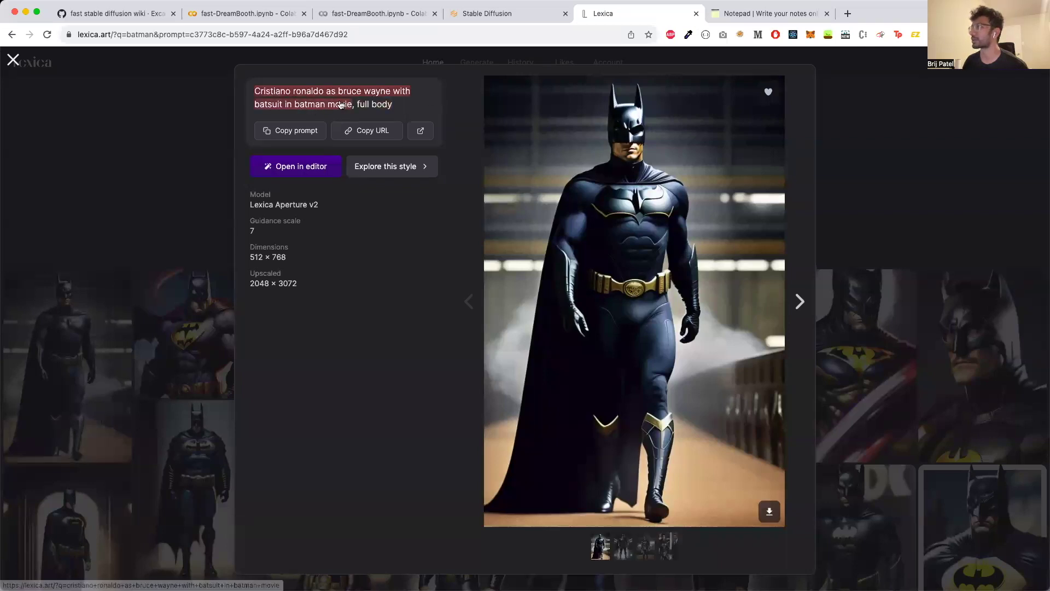
pyautogui.click(302, 130)
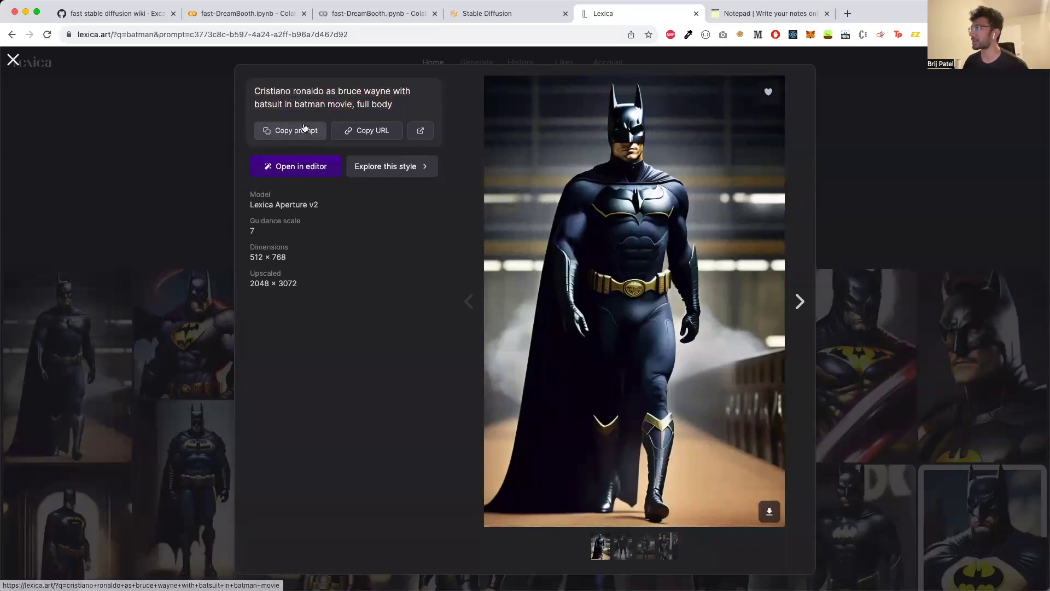
pyautogui.click(486, 15)
pyautogui.click(175, 140)
pyautogui.hotkey('ctrl', 'a')
pyautogui.hotkey('ctrl', 'v')
pyautogui.moveTo(32, 139); pyautogui.dragTo(82, 139)
# Step: Replace the celebrity name with 'Jetha', generate the Batman image and view it full-screen
pyautogui.press('BackSpace')
pyautogui.press('BackSpace')
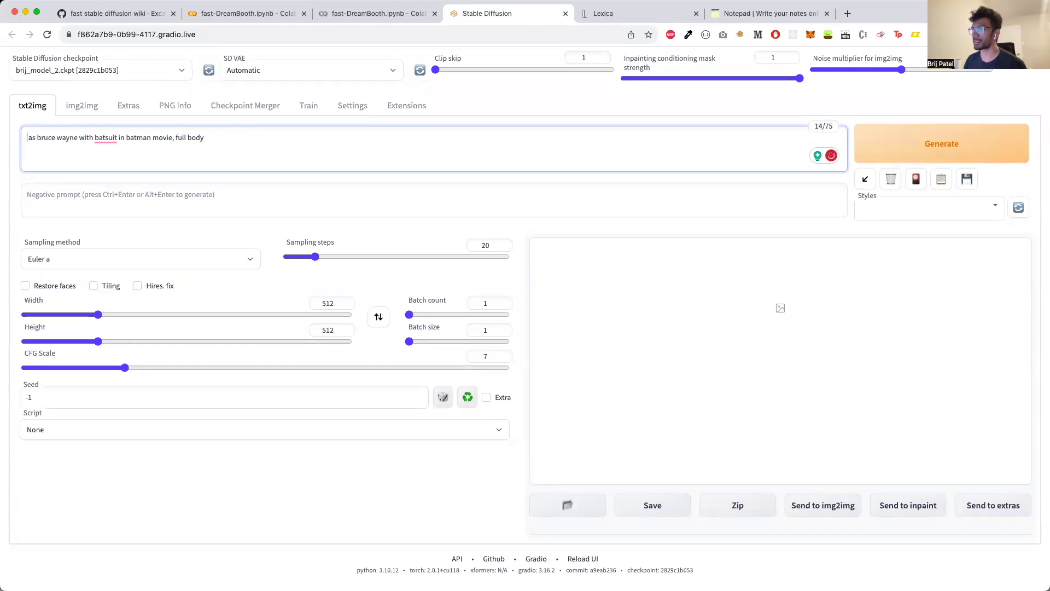
pyautogui.write('Jetha')
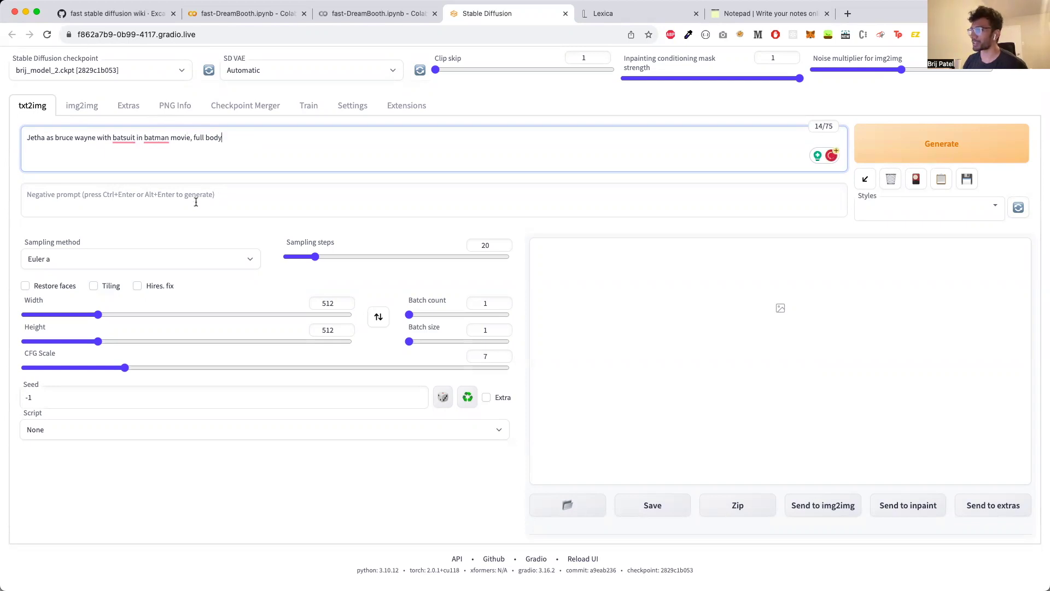
pyautogui.click(914, 149)
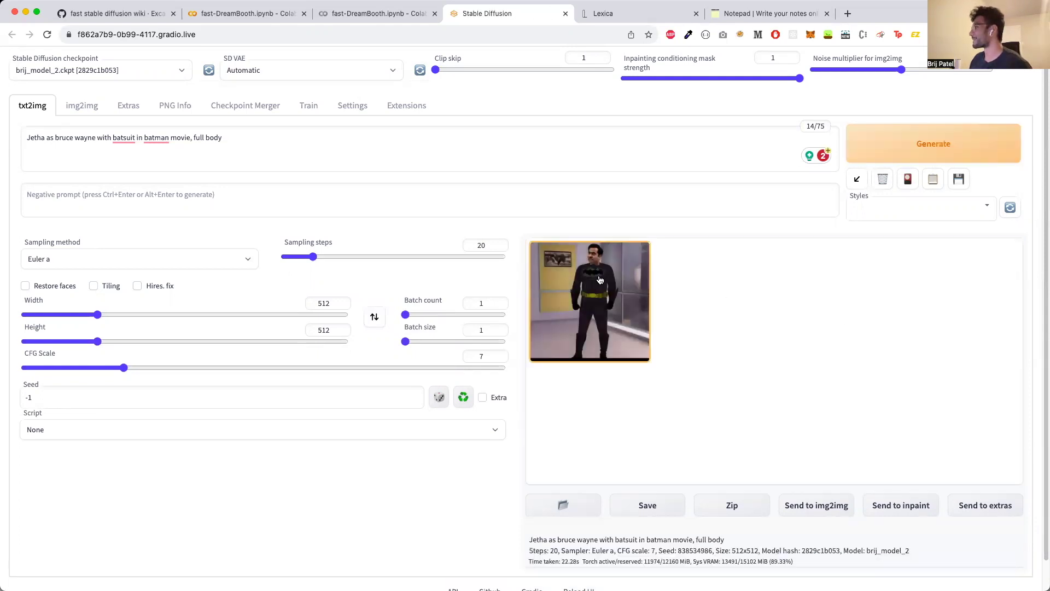
pyautogui.click(599, 308)
pyautogui.click(749, 310)
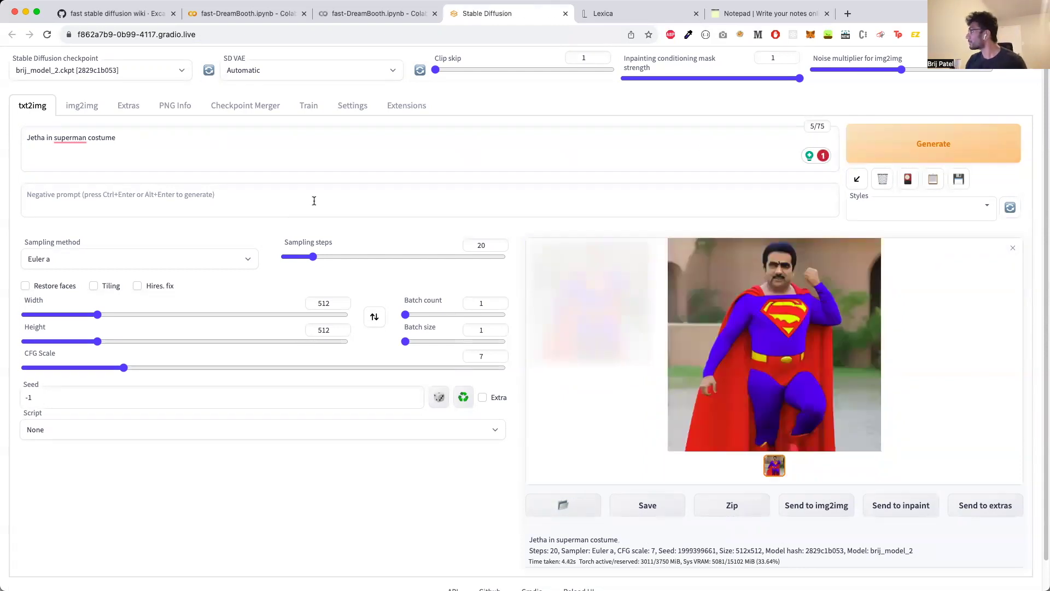
# Step: View the Superman image full-size, then paste the 'god of the gods' phrase into the prompt
pyautogui.click(768, 352)
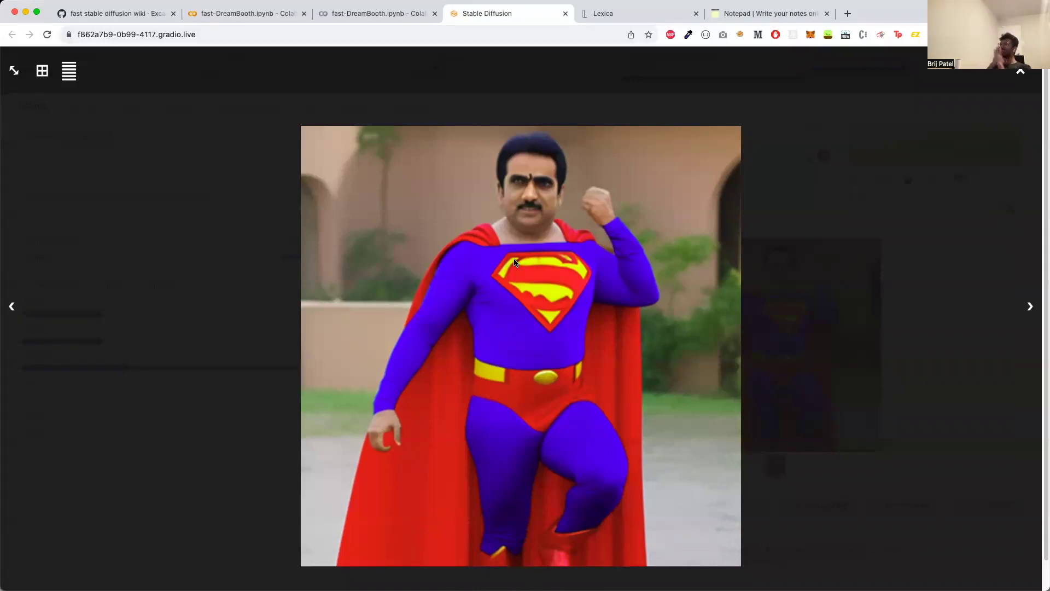
pyautogui.click(867, 273)
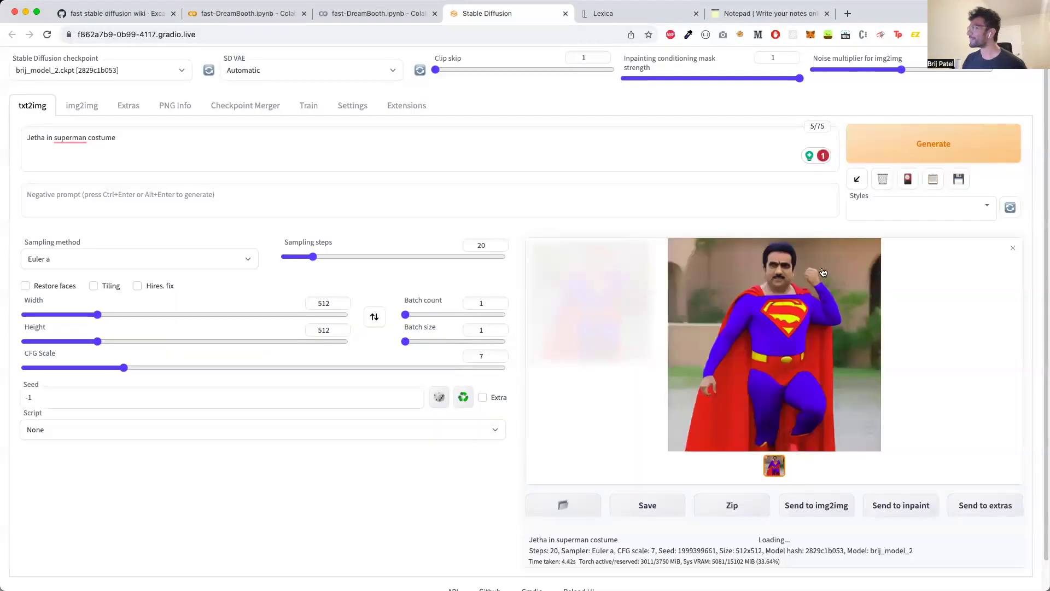
pyautogui.click(26, 140)
pyautogui.hotkey('ctrl', 'a')
pyautogui.hotkey('ctrl', 'v')
# Step: Complete the prompt as 'Jetha as the god of the gods', generate it and view the result
pyautogui.click(27, 140)
pyautogui.write('Jetha as ')
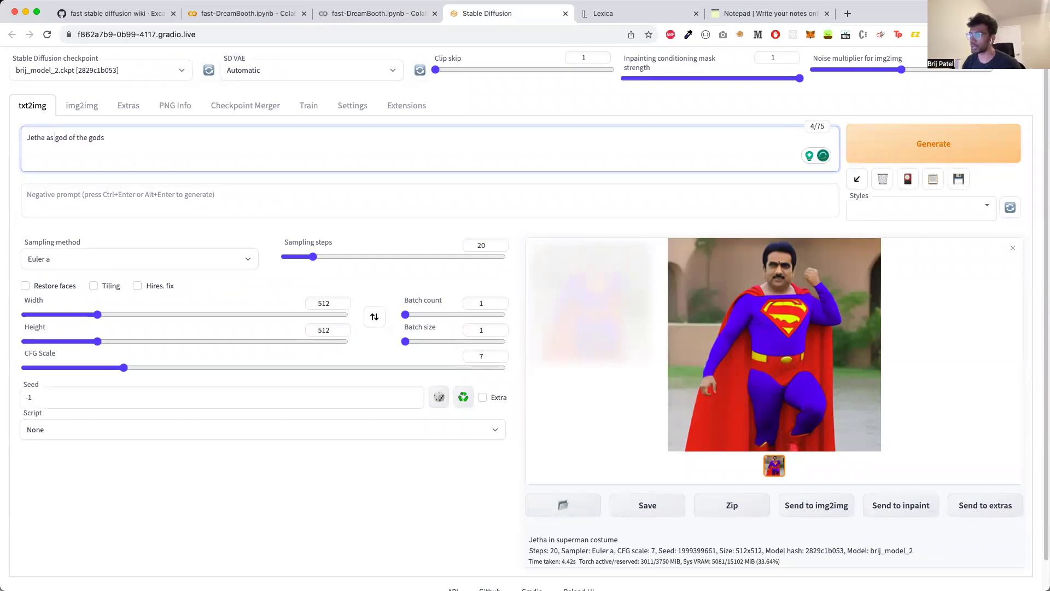
pyautogui.write('the')
pyautogui.click(921, 144)
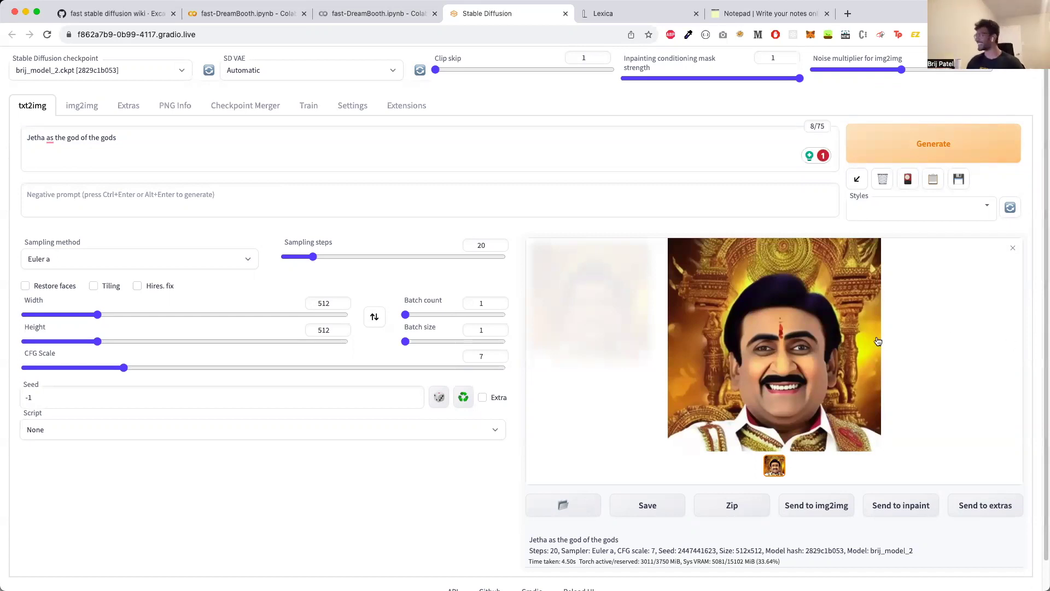
pyautogui.click(811, 342)
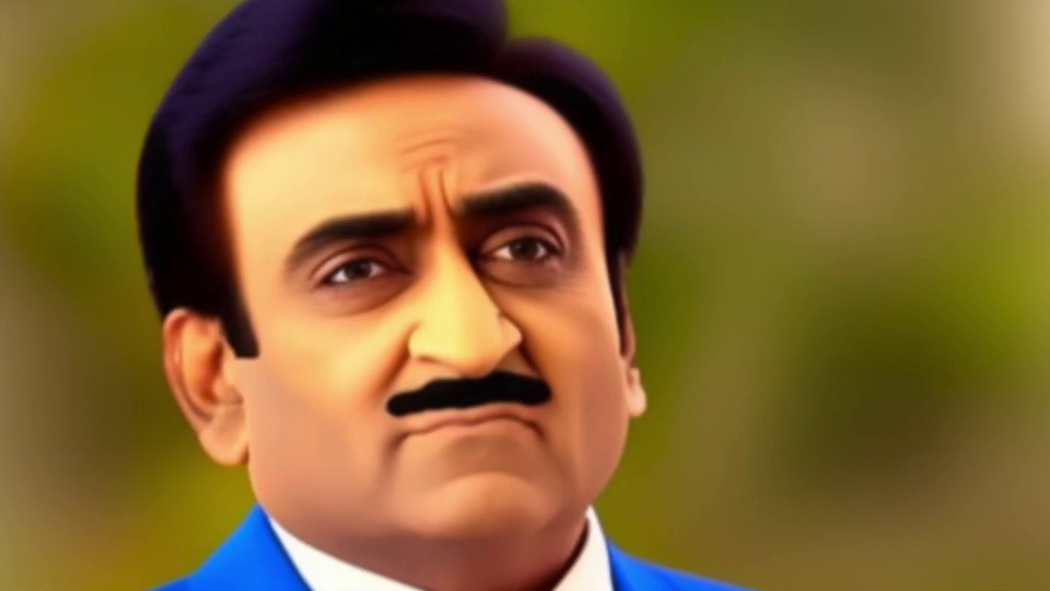